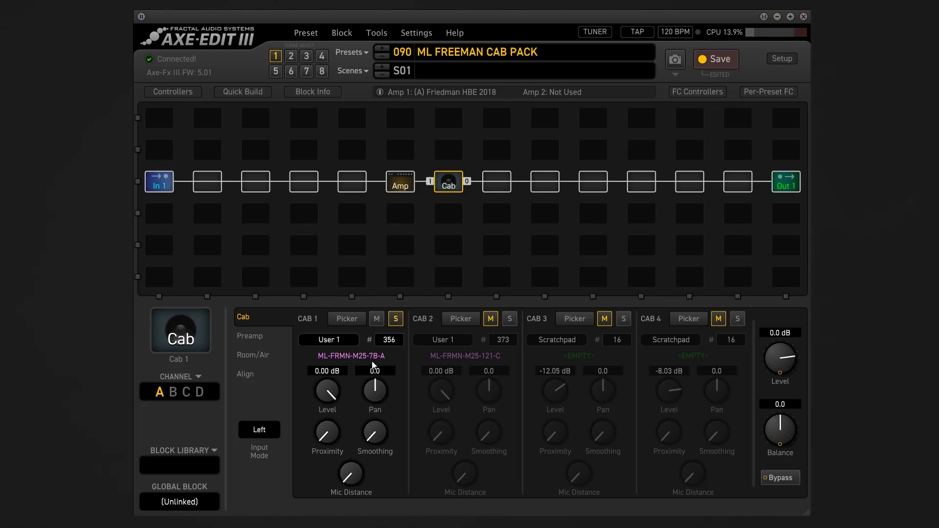
Select the Friedman HBE 2018 Amp block in preset 090 to show its parameters
left_click(407, 186)
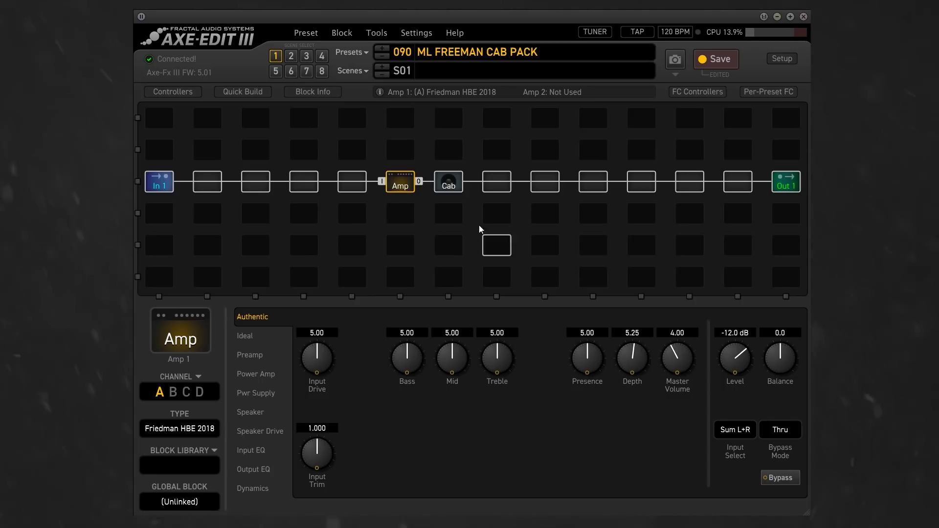
right_click(400, 186)
mouse_move(469, 35)
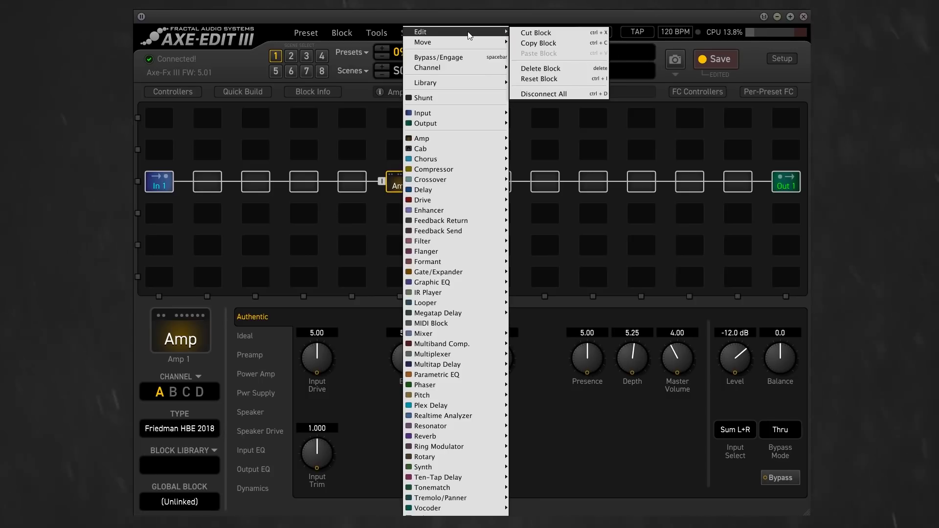
left_click(620, 133)
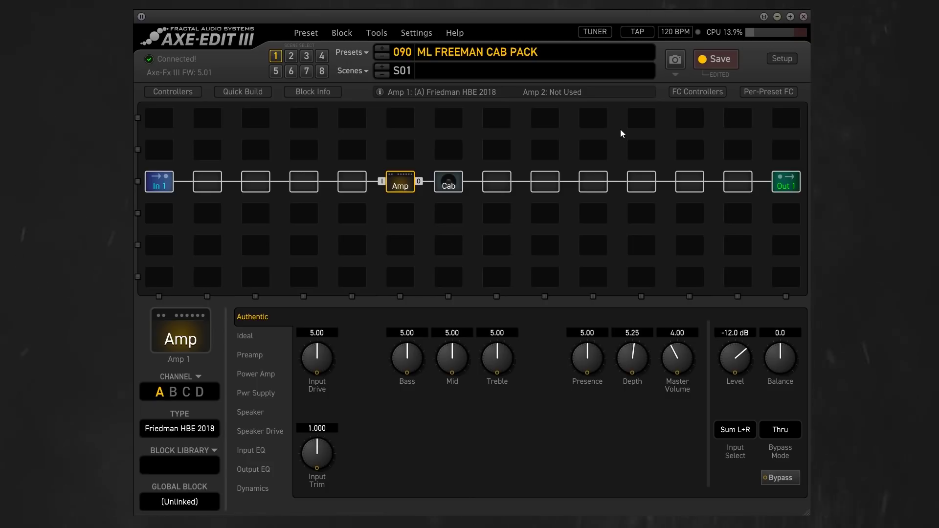
Select the Cab block and swap Cab 1's IR from ML-FRMN-M25-7B-A to ML-FRMN-FREEDOM
left_click(452, 183)
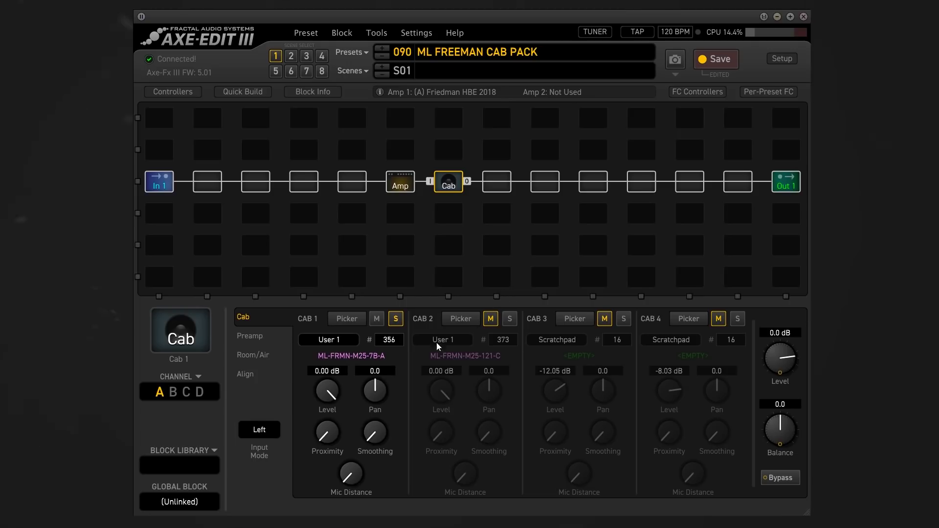
left_click(357, 322)
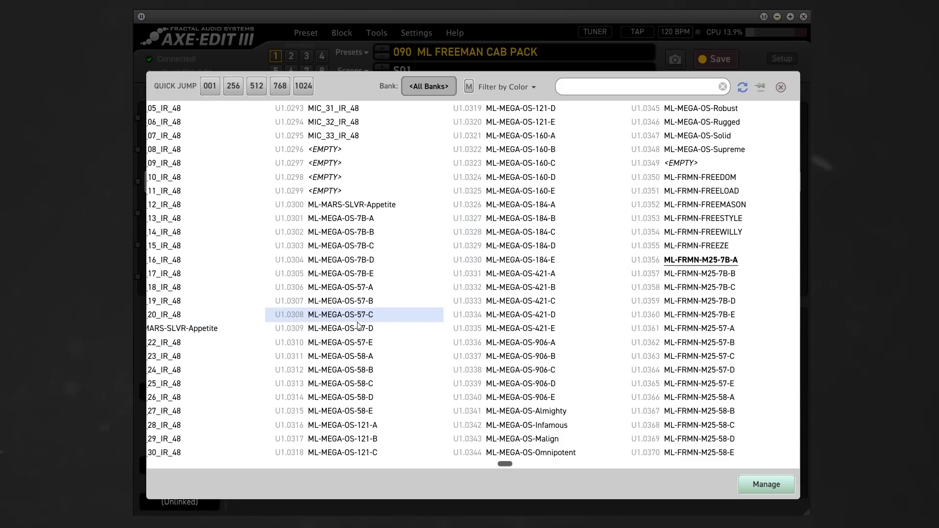
double_click(726, 182)
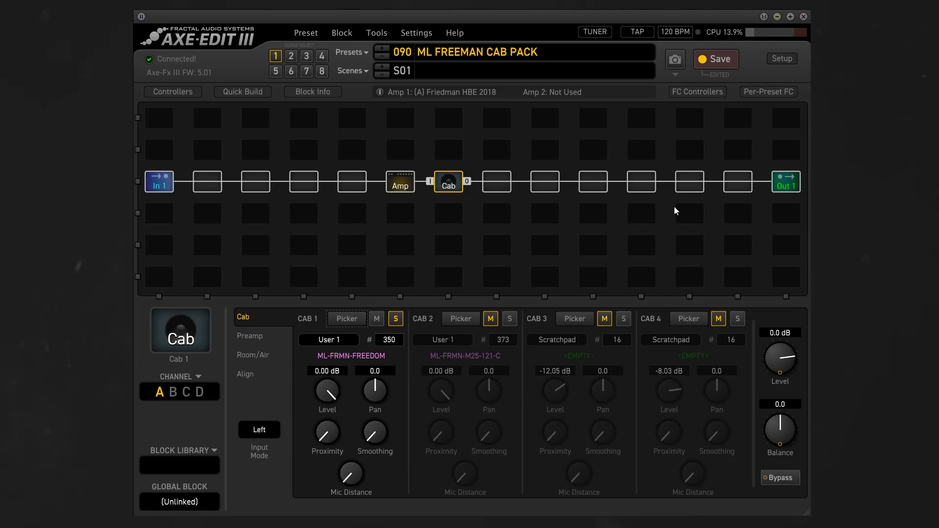
Change Cab 1's impulse response to ML-FRMN-M25-57-A (User 1 #361)
left_click(356, 324)
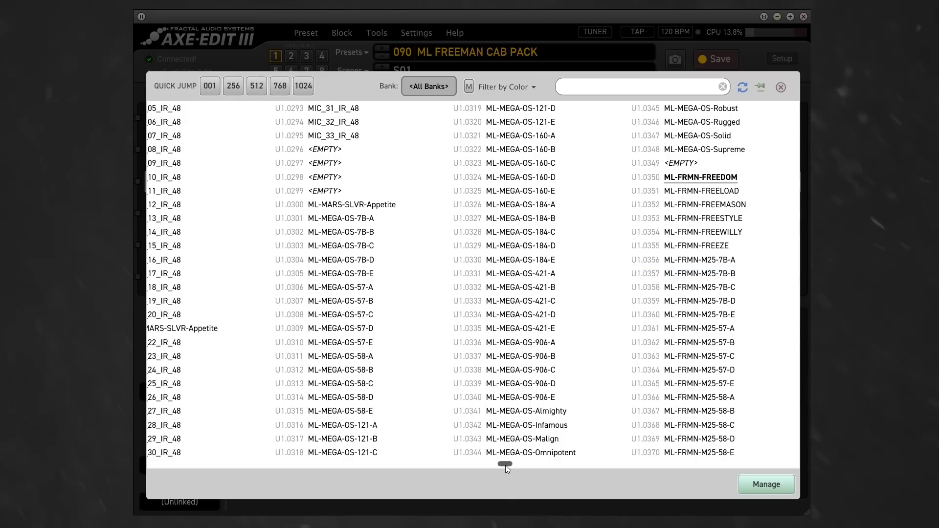
left_click_drag(506, 465, 515, 467)
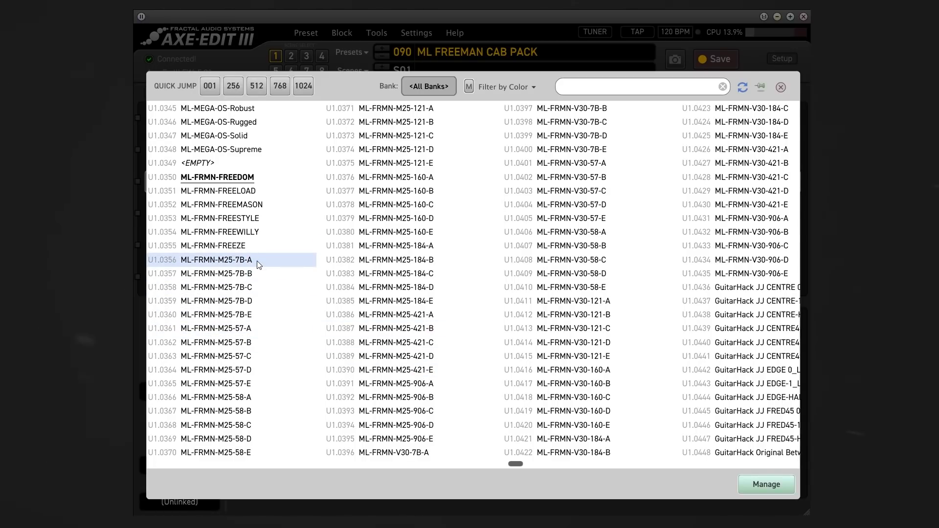
double_click(242, 328)
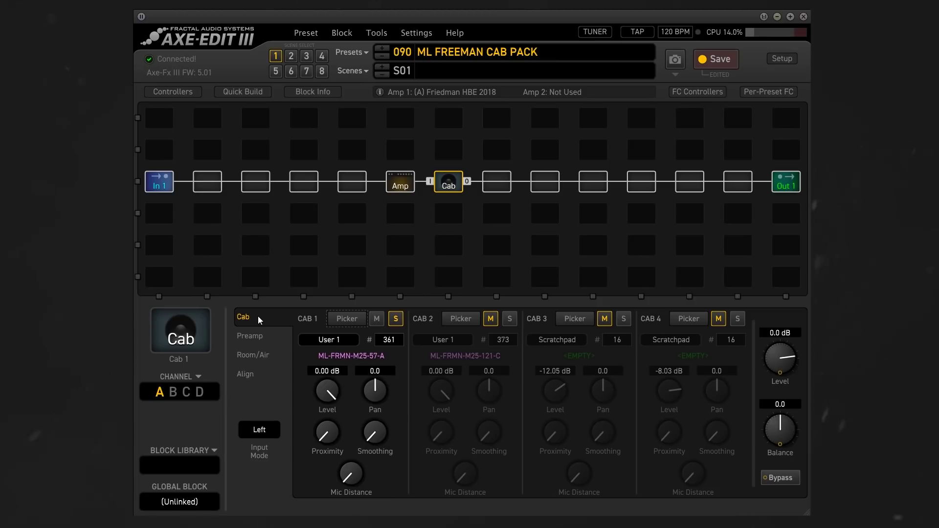
Load ML-FRMN-V30-57-A into Cab 1 from the IR picker list
left_click(345, 318)
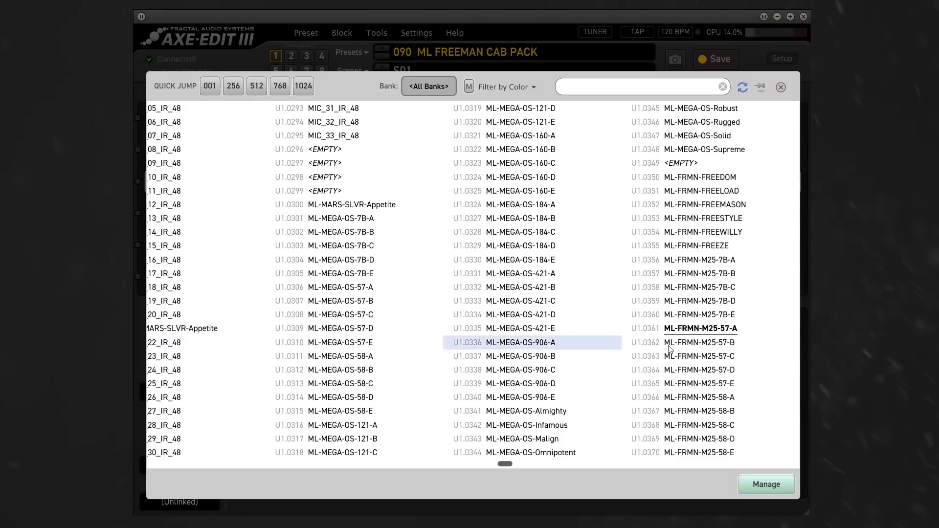
scroll(517, 461, "right", 5)
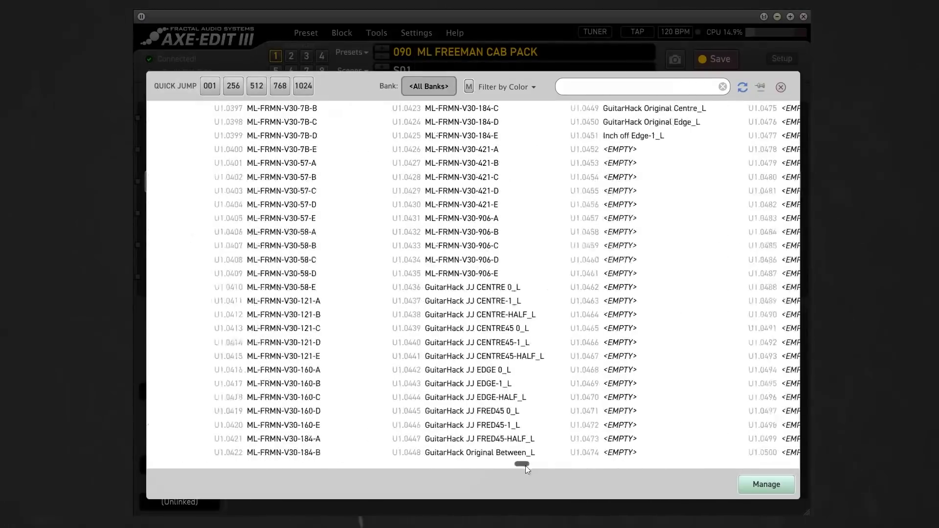
scroll(524, 465, "left", 2)
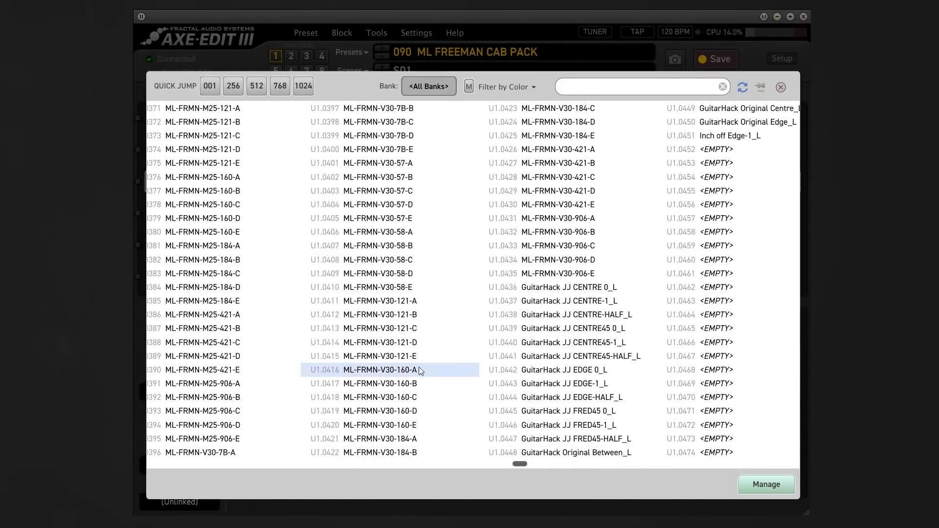
double_click(406, 162)
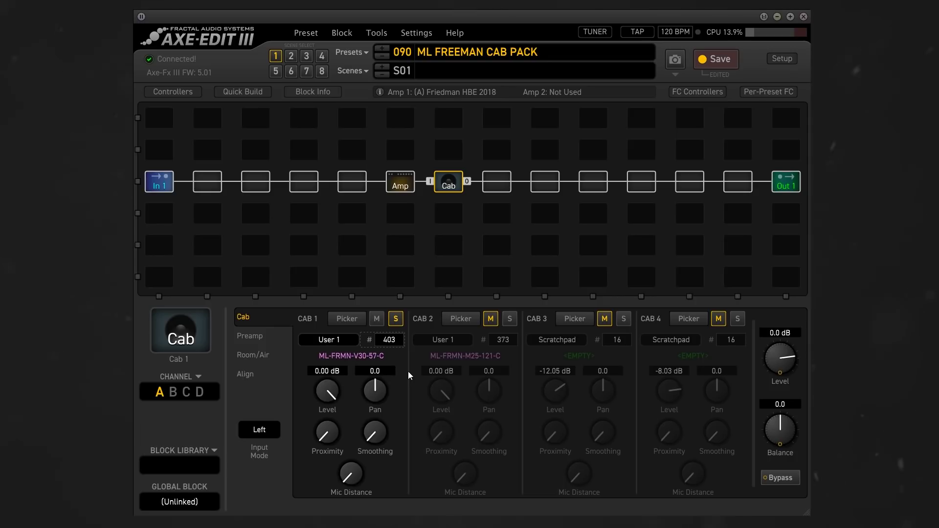
key("Up")
key("Up")
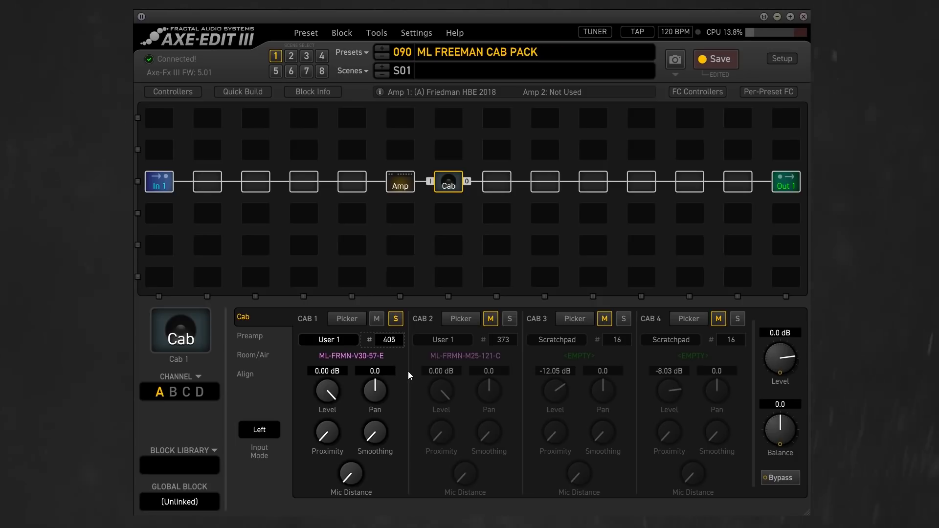
key("Down")
key("Down")
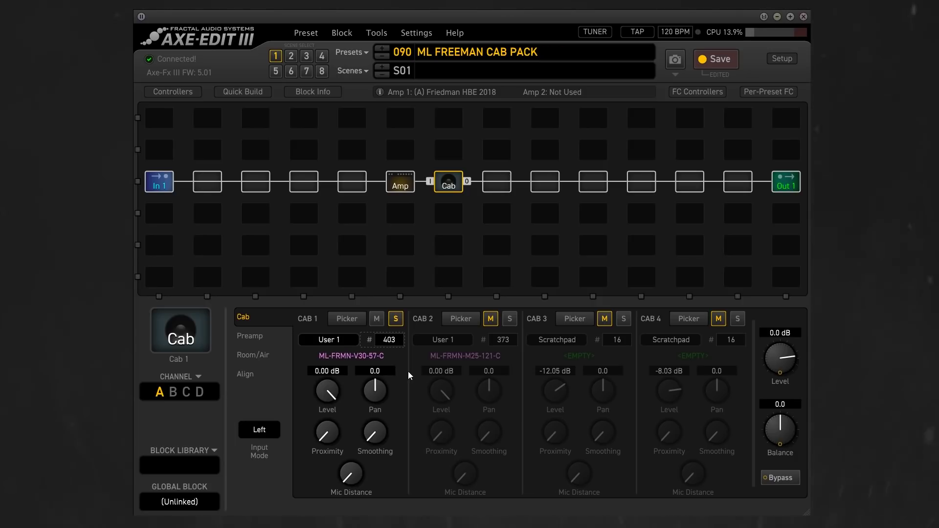
key("Down")
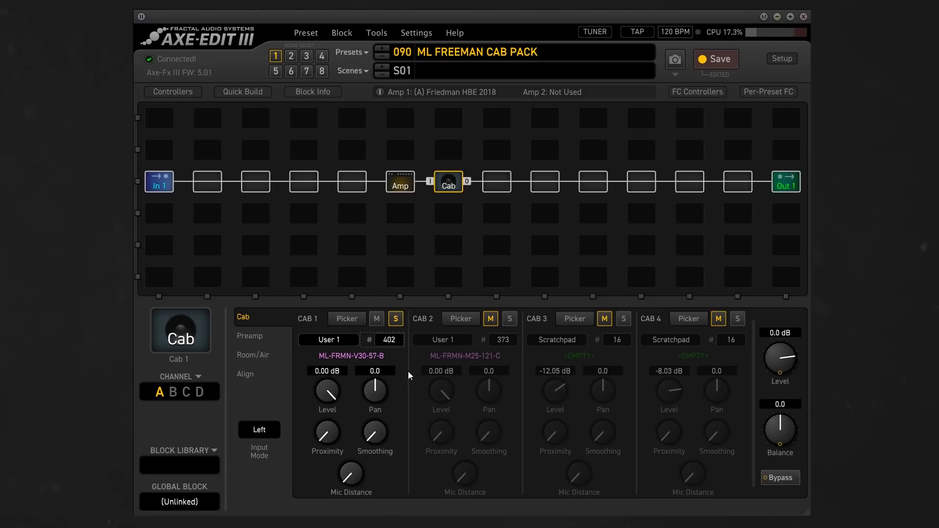
key("Down")
key("Up")
key("Up")
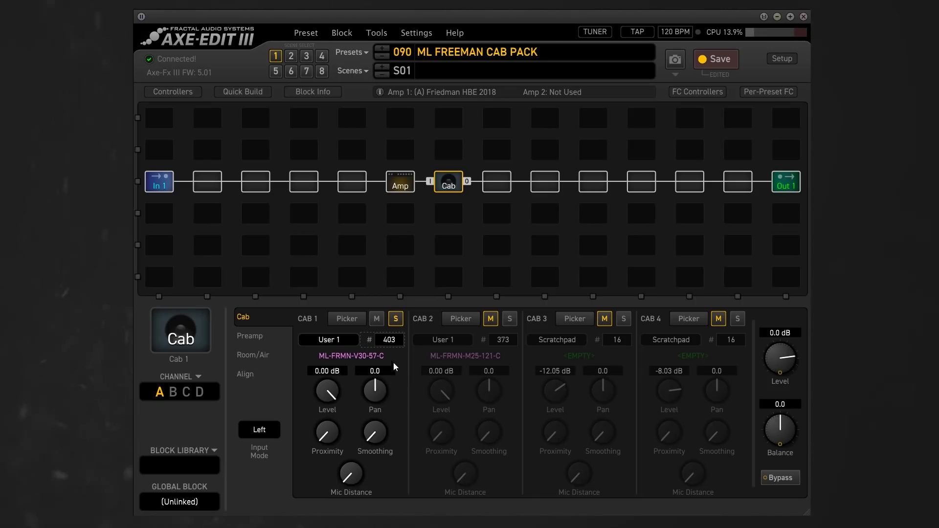
Load ML-FRMN-M25-57-A into Cab 1 and step forward through the M25-57 IRs
left_click(347, 319)
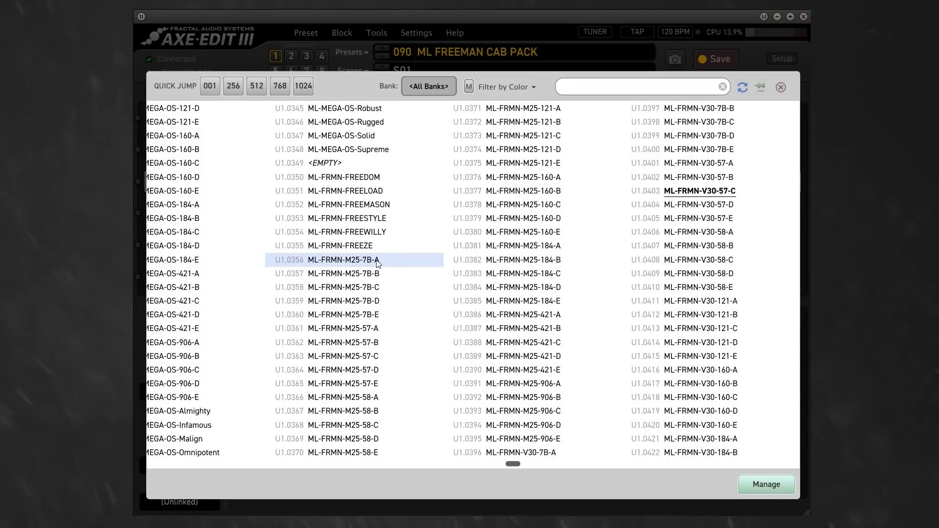
left_click(398, 328)
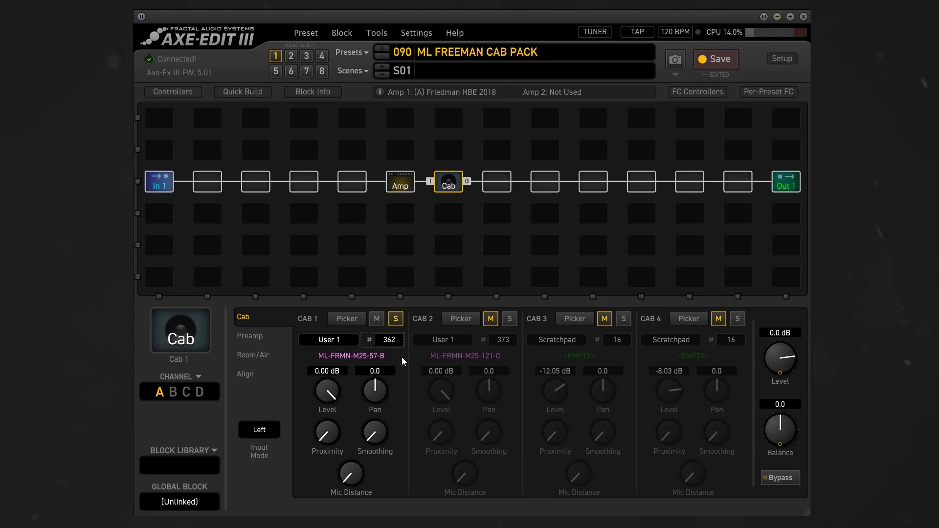
key("Up")
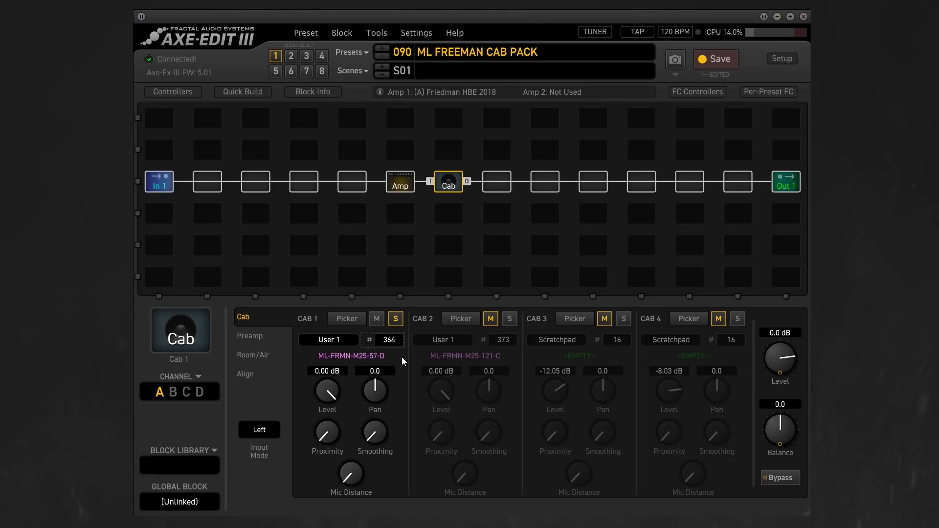
key("Up")
key("Up")
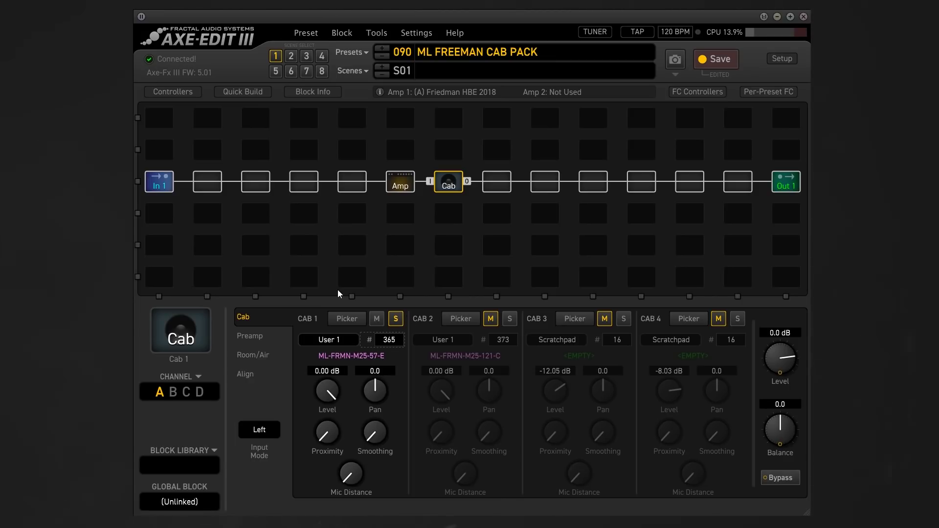
Un-solo Cab 1, unmute Cab 2, and open Cab 2's impulse response list
left_click(394, 321)
left_click(490, 321)
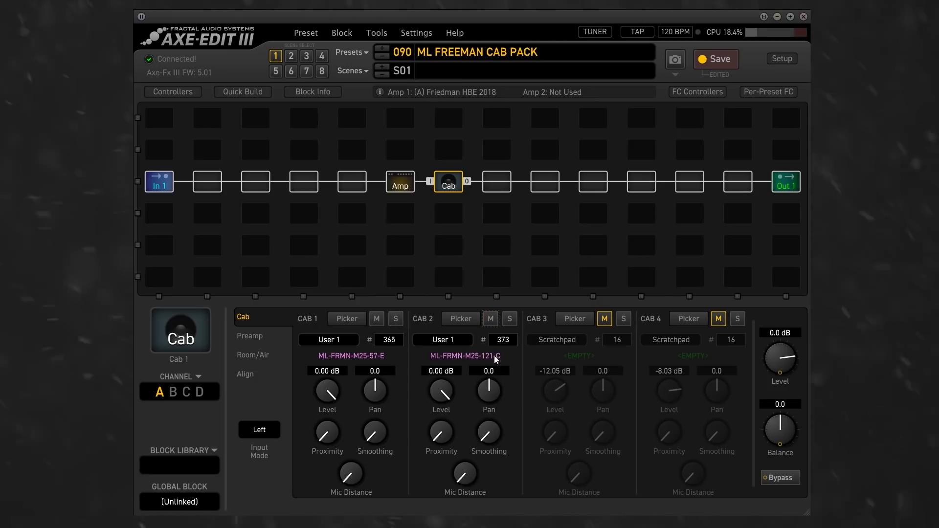
left_click(477, 356)
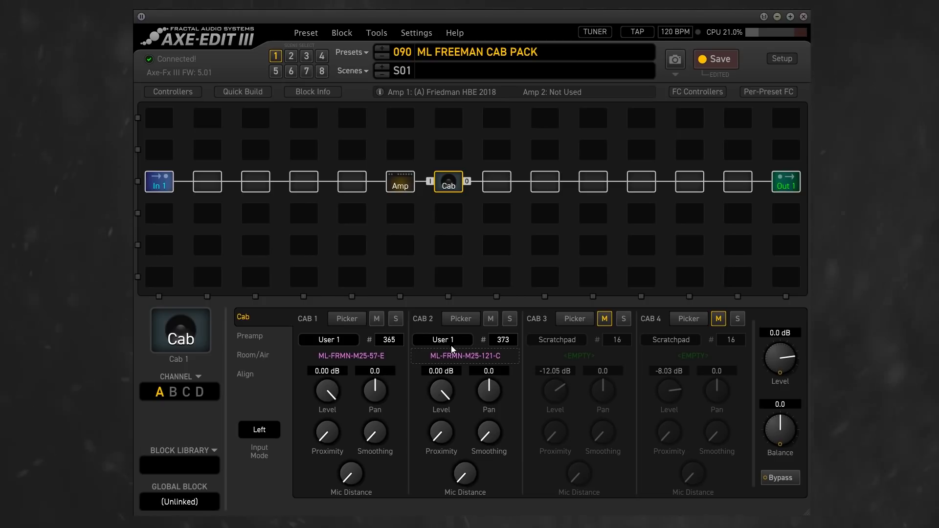
left_click(460, 318)
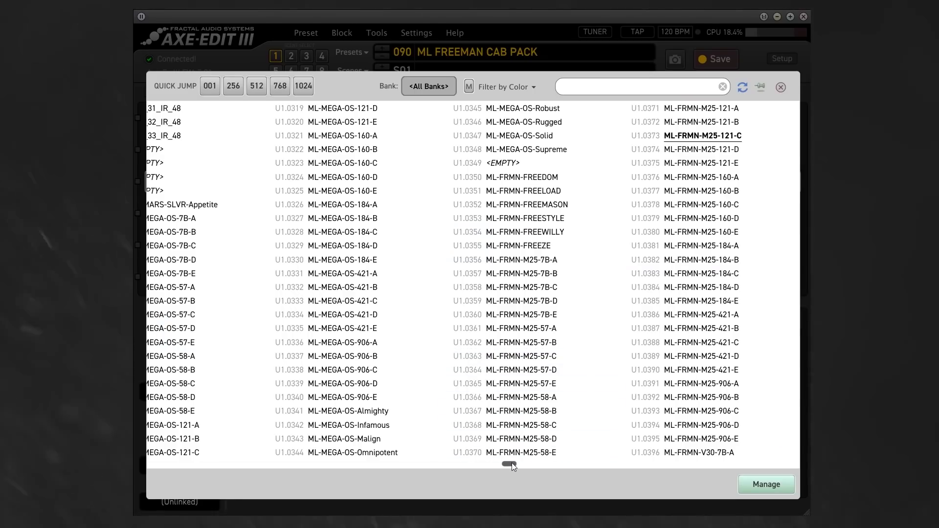
scroll(512, 463, "right", 2)
left_click_drag(515, 462, 520, 462)
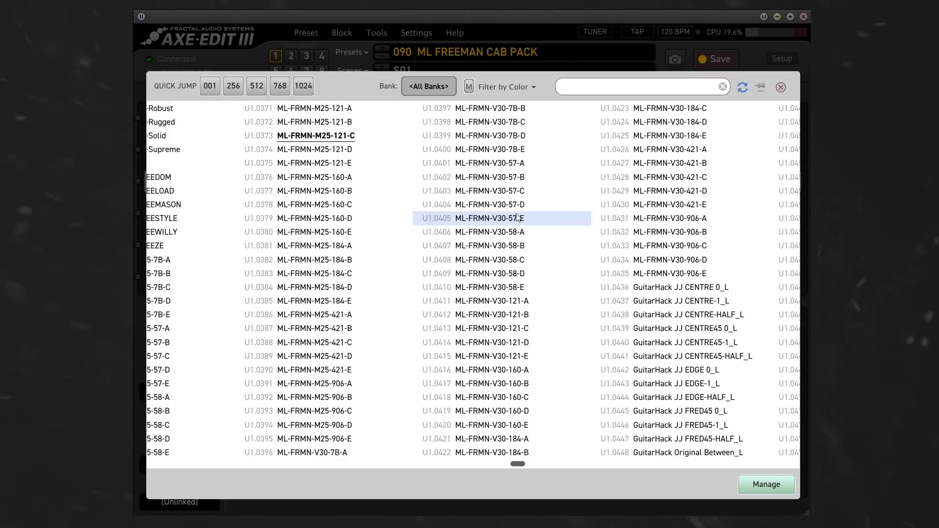
Load ML-FRMN-V30-57-C into Cab 2 and ML-FRMN-M25-7B-A into Cab 1, then view the Align page
double_click(522, 195)
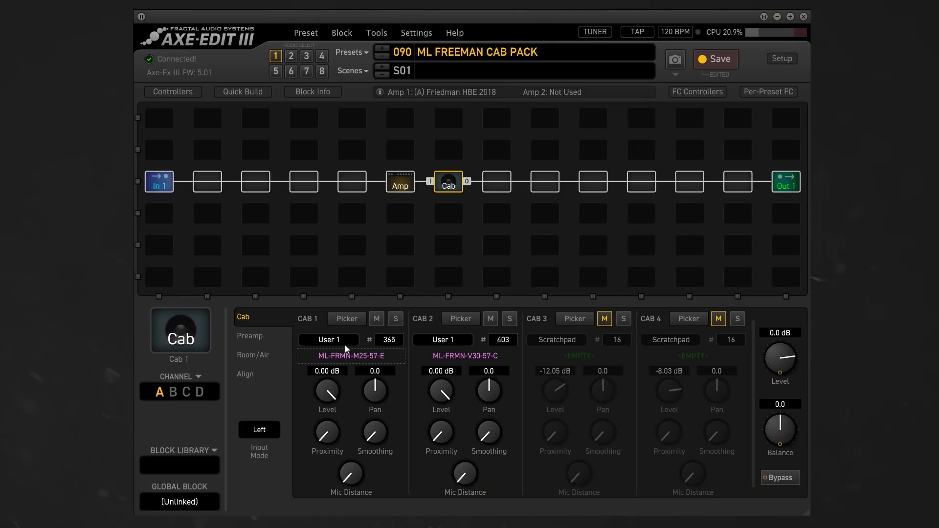
left_click(358, 319)
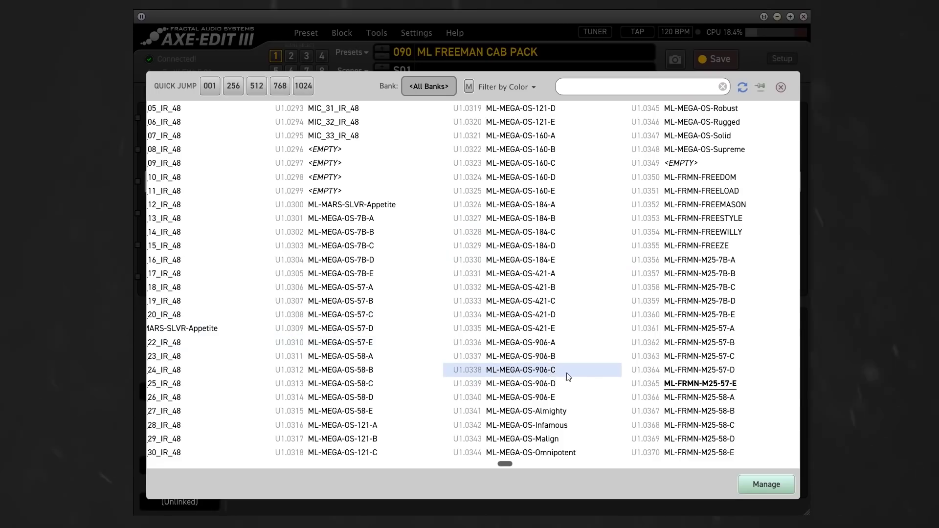
left_click(675, 259)
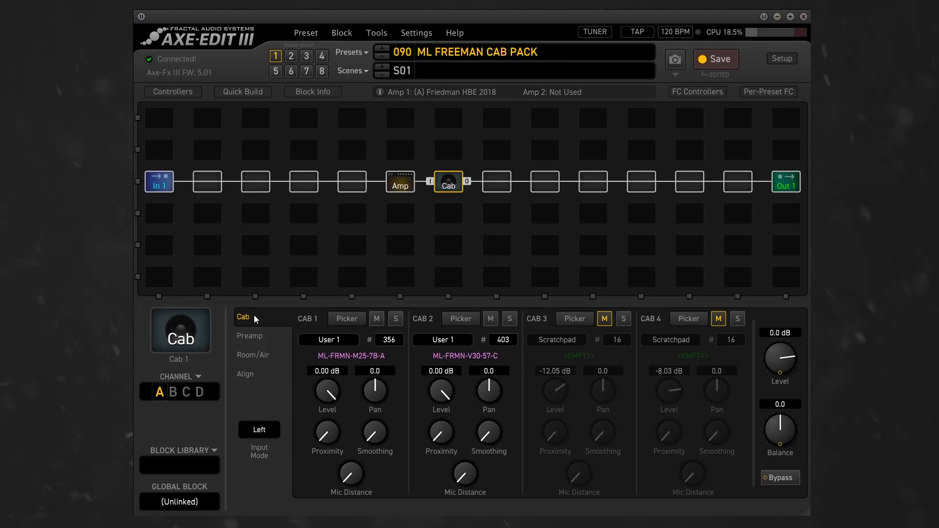
left_click(254, 374)
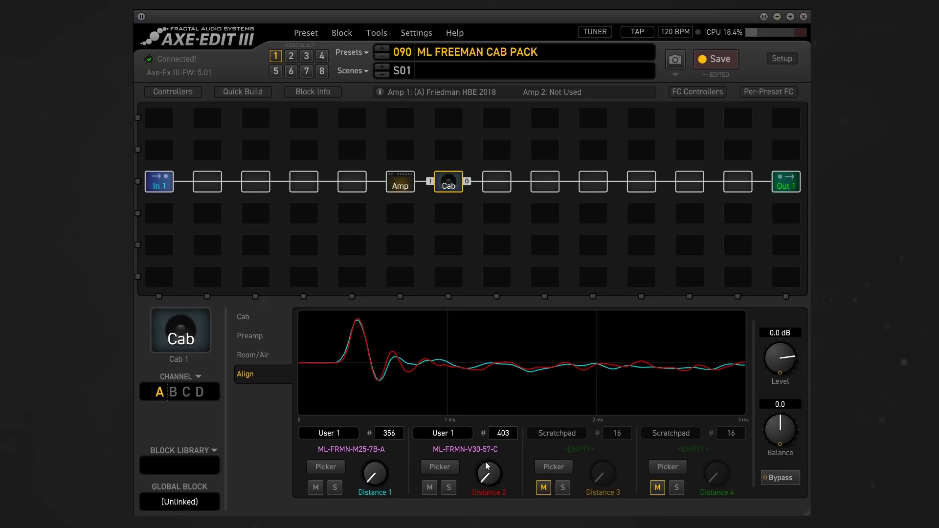
Review the IR alignment graph, then return to the main Cab settings page
mouse_move(487, 466)
left_click(259, 318)
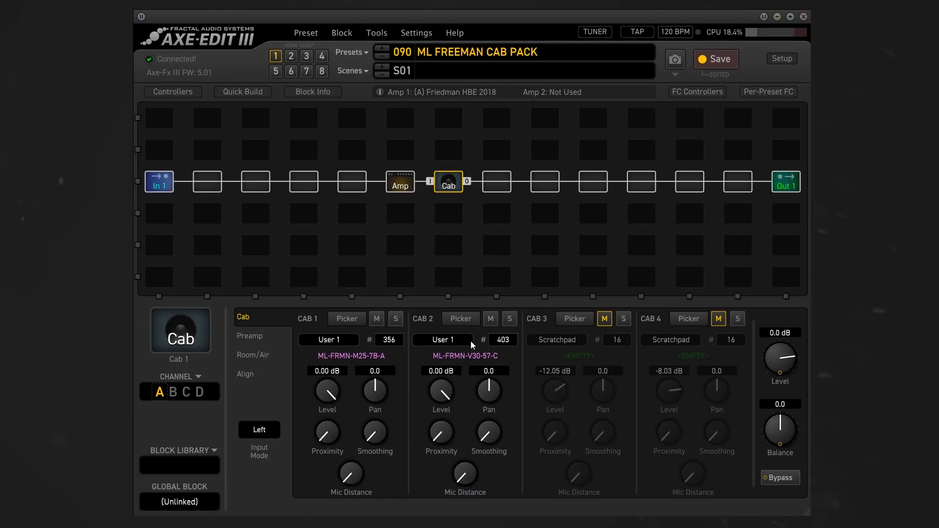
Load ML-FRMN-FREEWILLY (User 1 #354) into Cab 1 from the IR picker
left_click(346, 319)
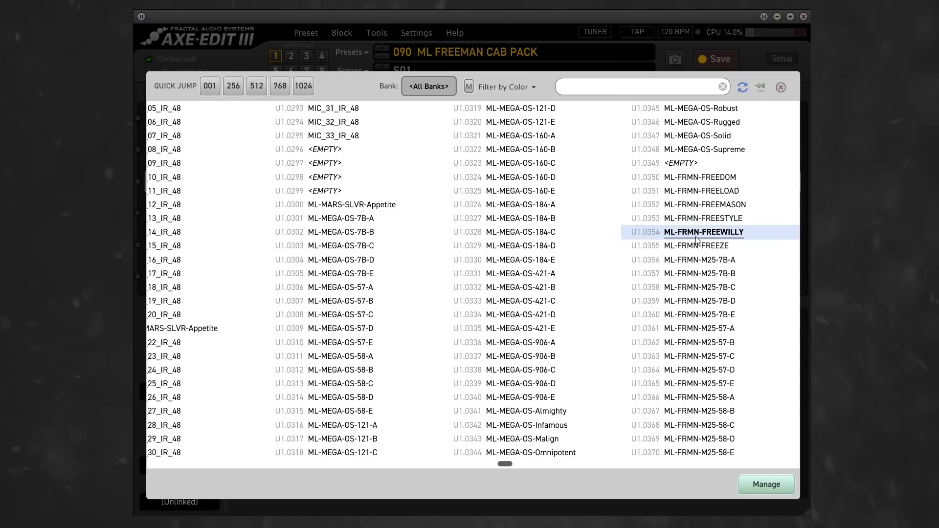
double_click(696, 238)
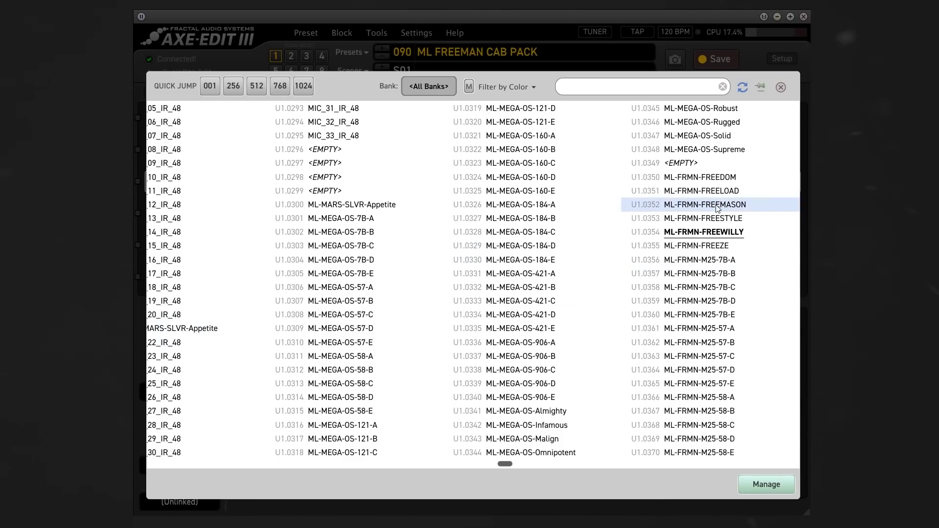
Load ML-FRMN-FREELOAD into Cab 1, then set the Amp block type to Brit 800 #34
double_click(717, 191)
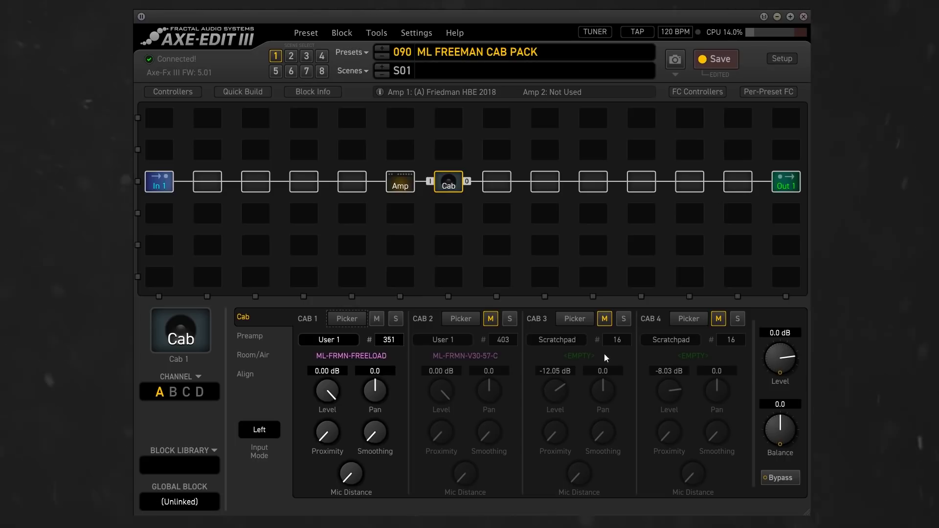
left_click(400, 182)
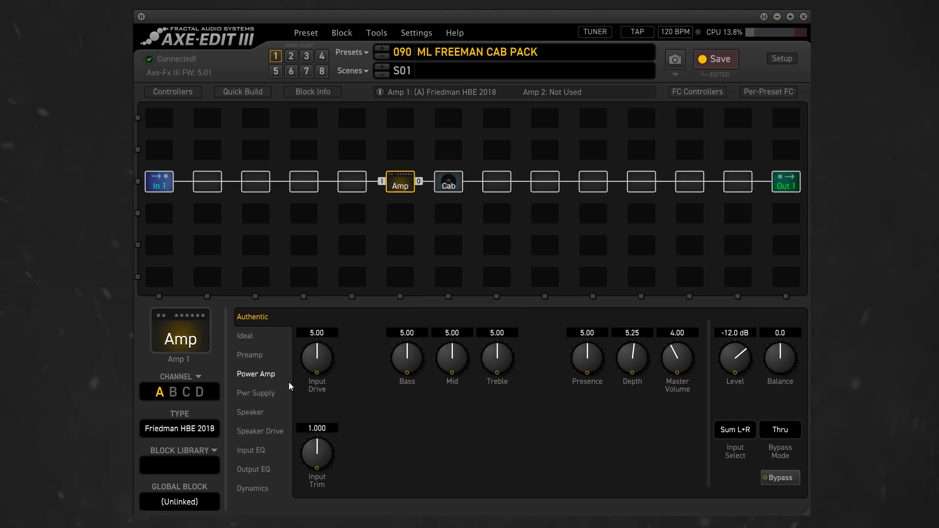
left_click(172, 430)
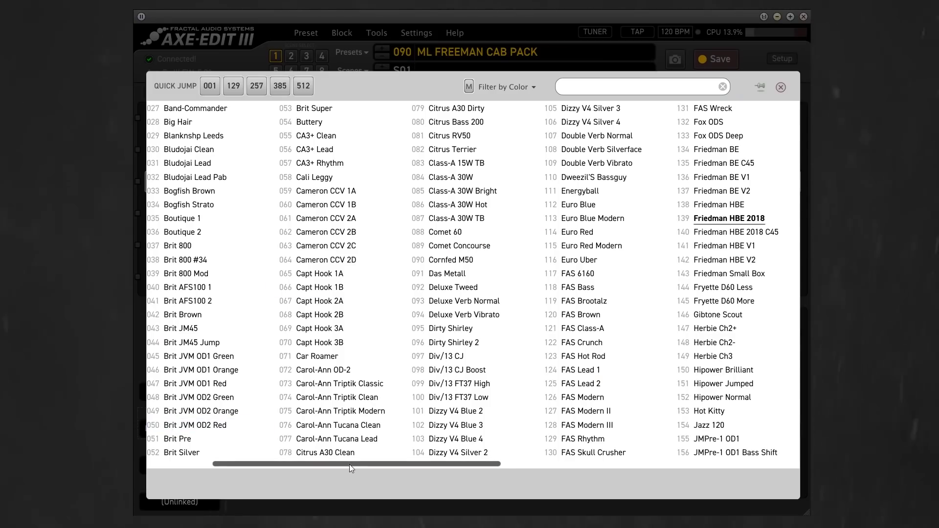
left_click_drag(349, 465, 259, 460)
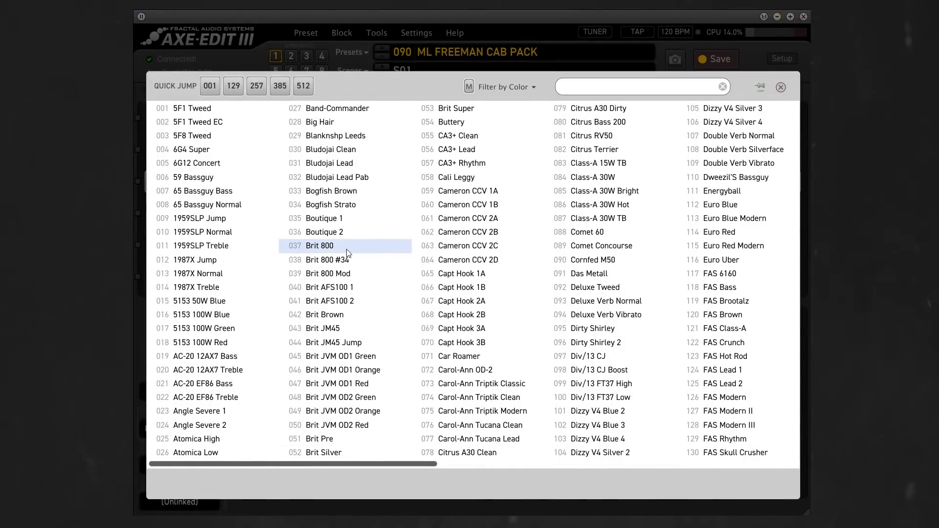
left_click(349, 262)
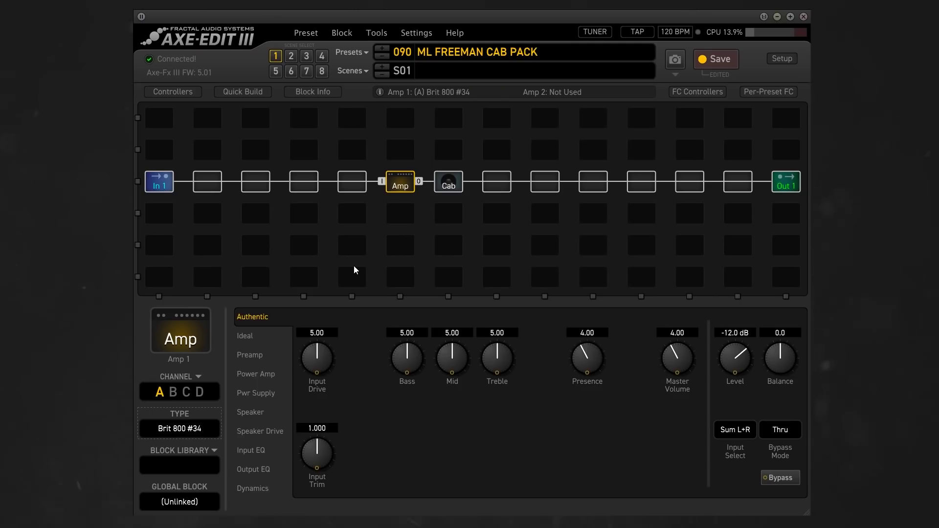
Reset the Amp block to its defaults and reopen the amp model list
right_click(402, 197)
mouse_move(434, 32)
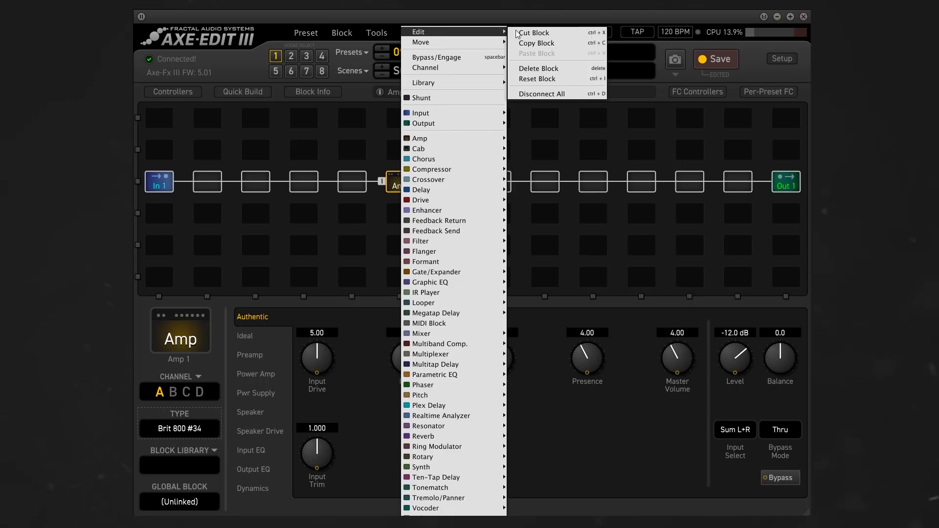
left_click(560, 82)
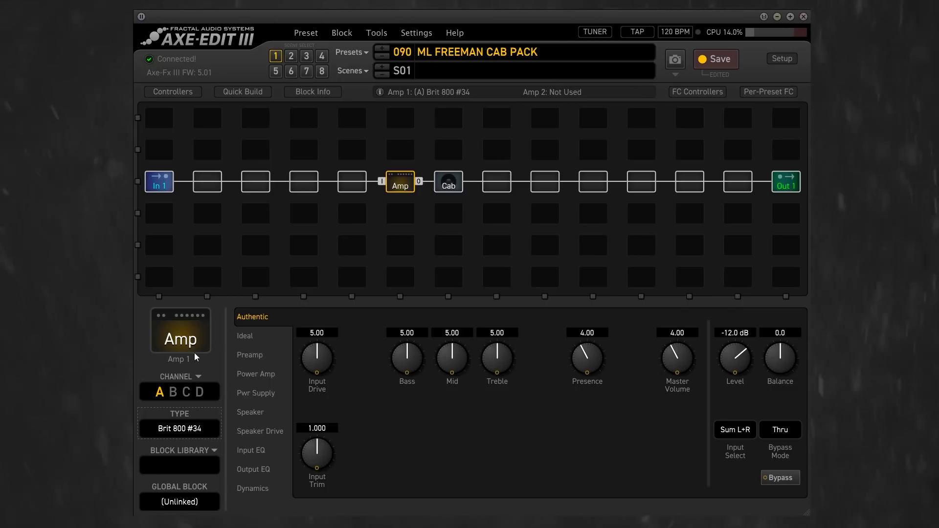
left_click(180, 429)
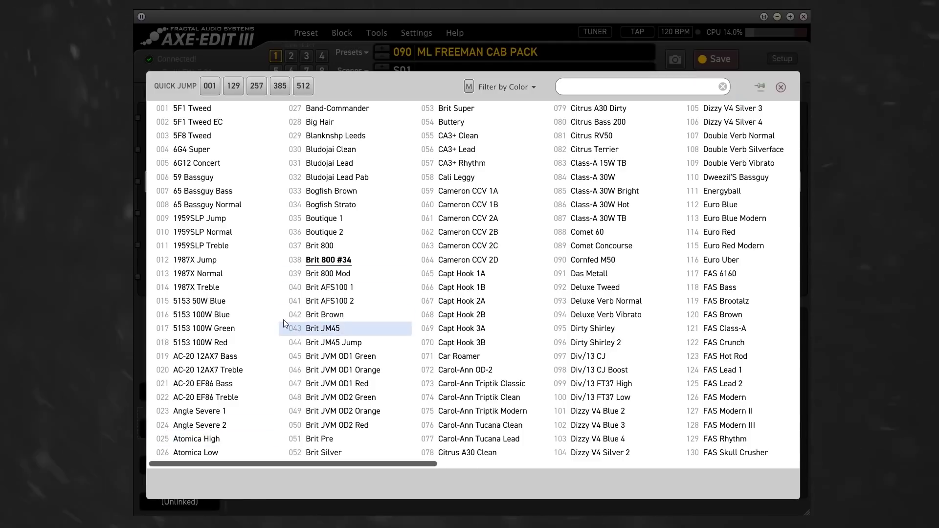
Change the amp model to 5153 50W Blue and bring the amp model list back up
left_click(274, 301)
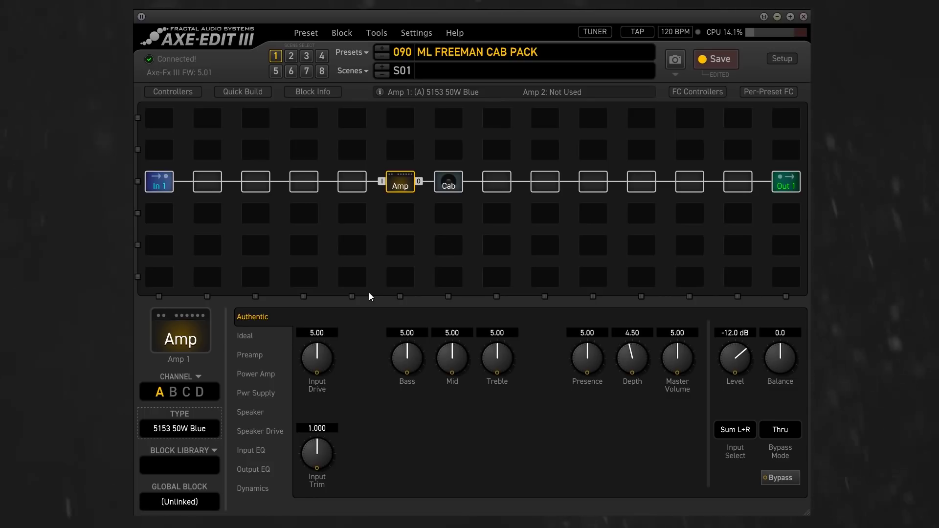
scroll(327, 333, "up", 1)
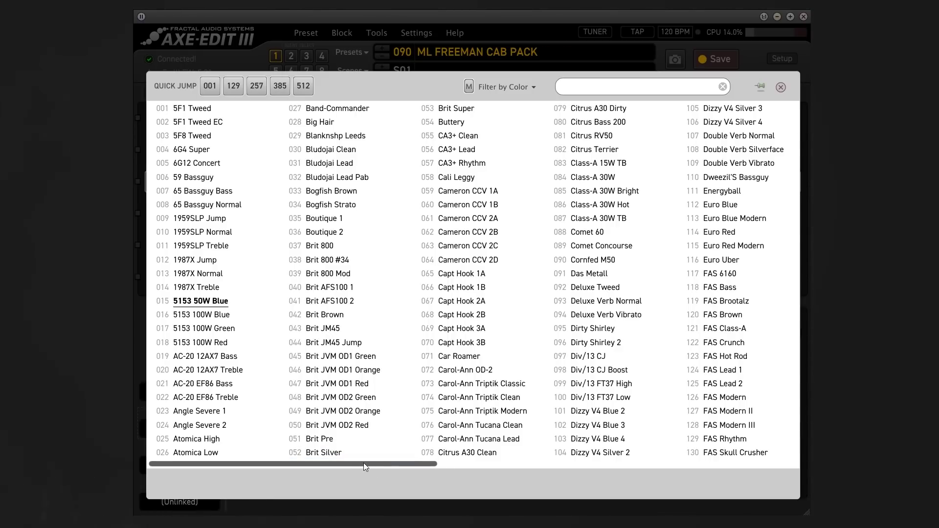
mouse_move(363, 463)
left_mouse_down()
mouse_move(446, 474)
mouse_move(542, 467)
mouse_move(638, 474)
left_mouse_up()
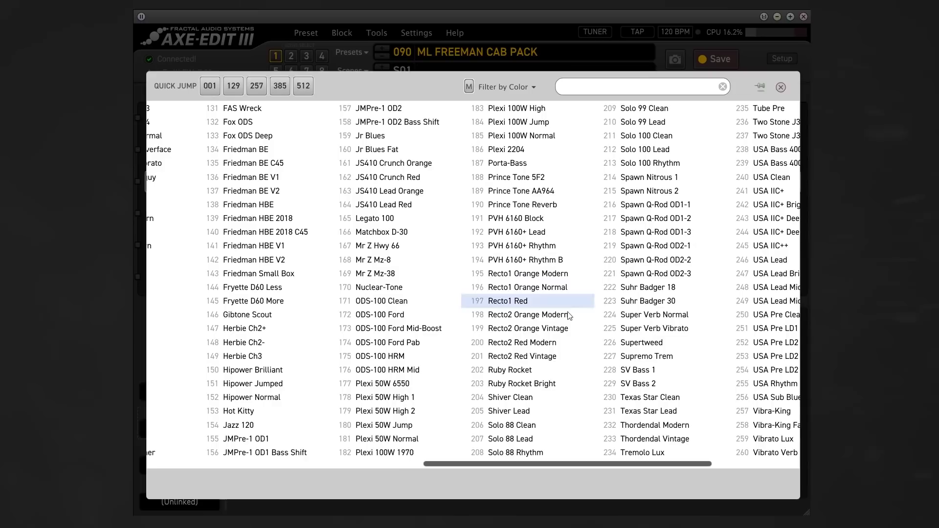
Set the amp to Recto2 Red Modern, reset the Amp block to defaults, and show the Cab block
left_click(538, 344)
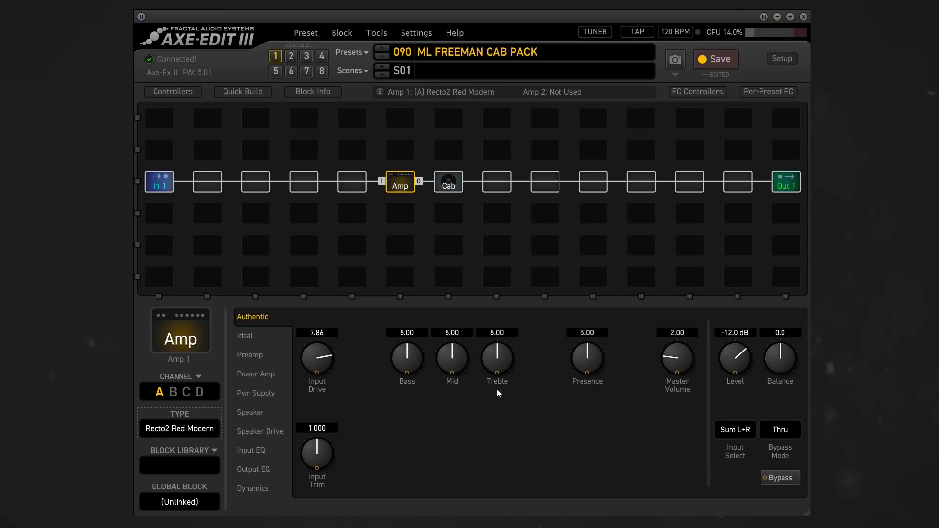
right_click(404, 180)
mouse_move(455, 32)
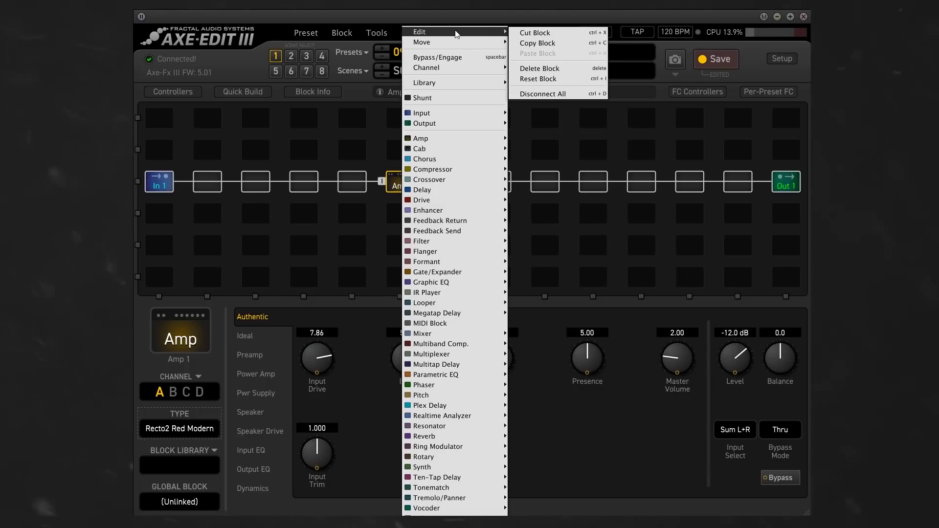
left_click(540, 79)
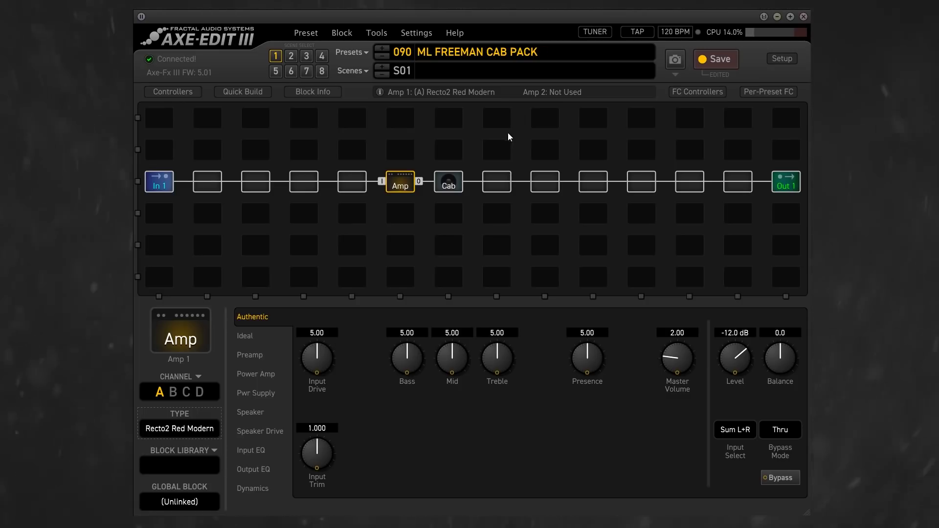
left_click(452, 187)
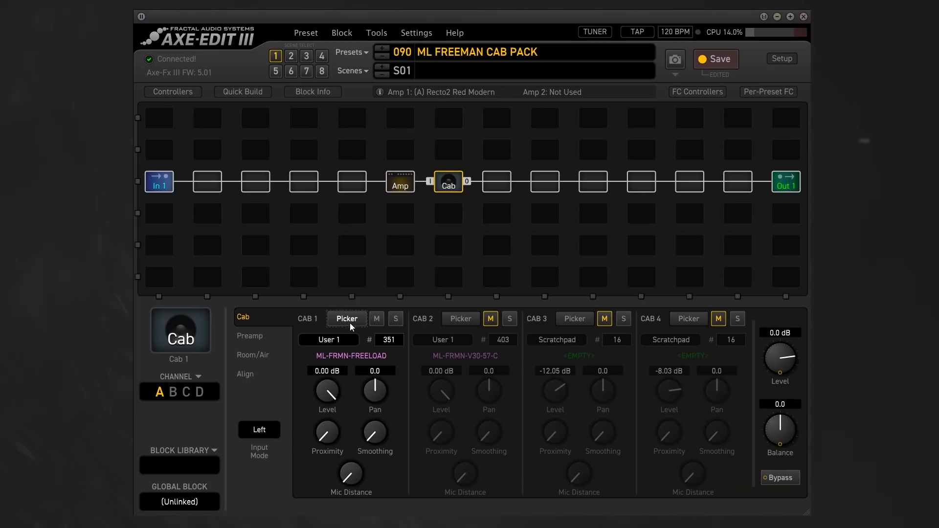
Load the ML-FRMN-M25-57-C impulse response (User 1 #363) into Cab 1
left_click(351, 323)
left_click_drag(511, 466, 517, 465)
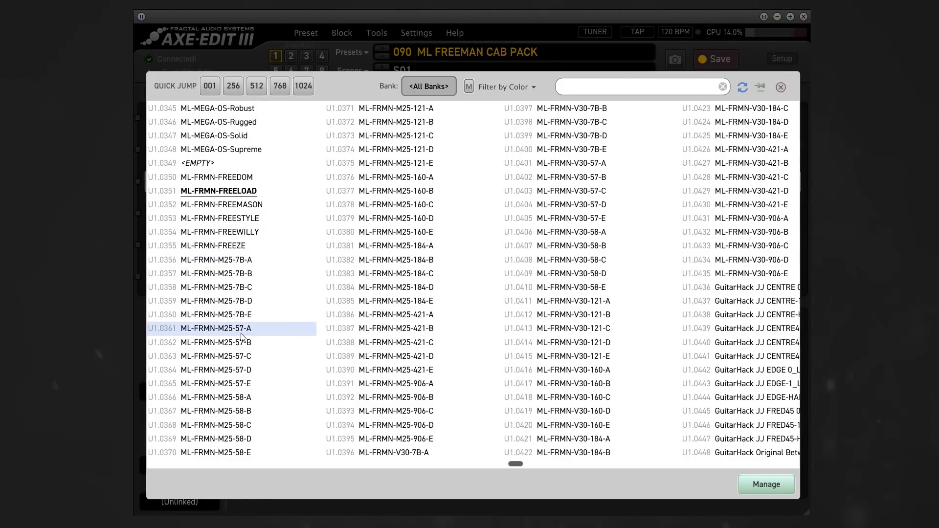
double_click(245, 358)
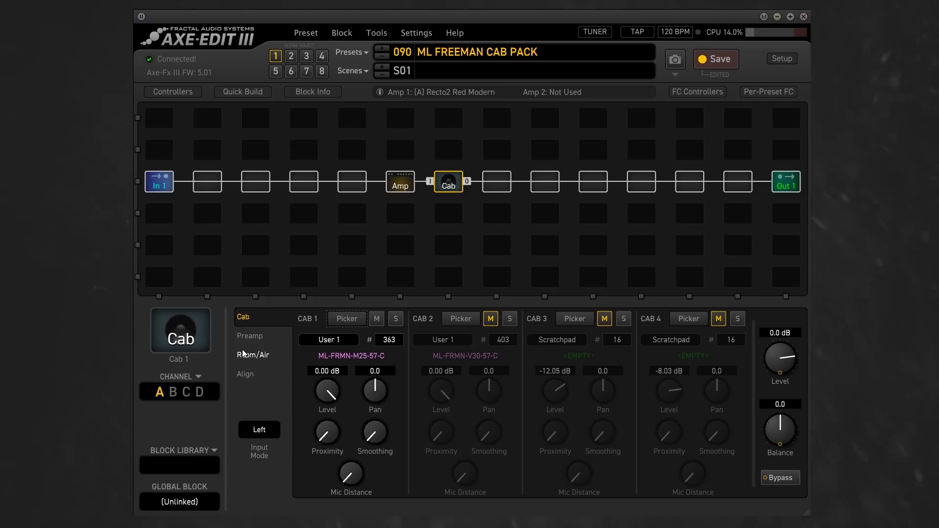
Move the grid selection to the Amp block to show Recto2 Red Modern's default parameters
key("Left")
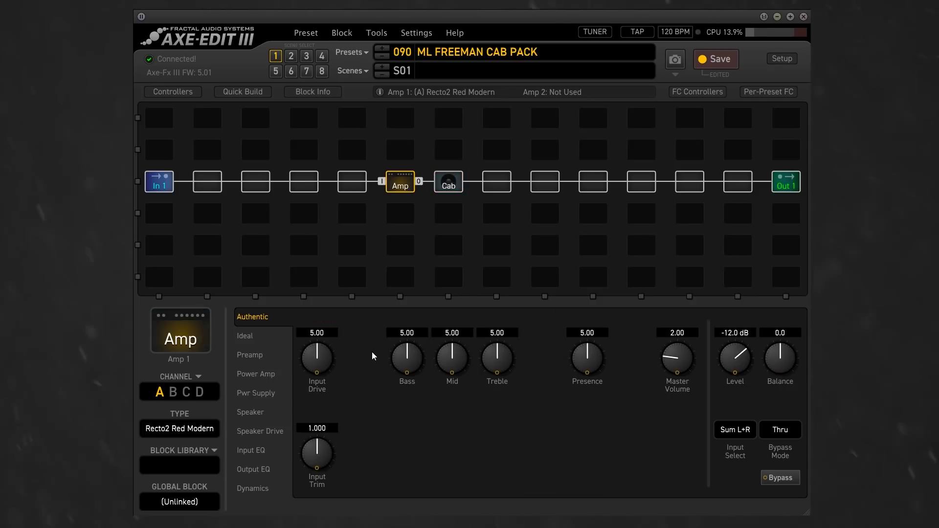